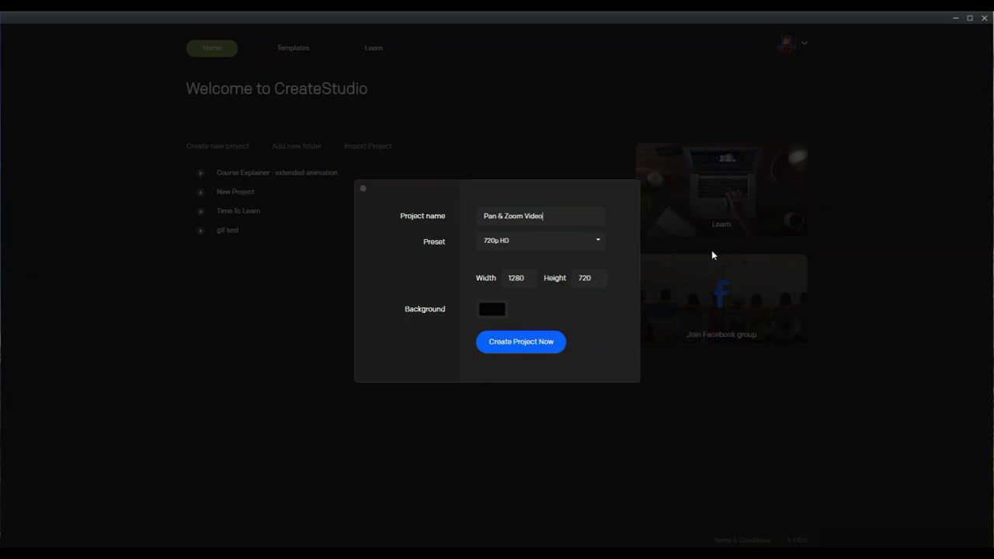
- Create the Pan & Zoom Video project with the 1080p HD preset
left_click(595, 244)
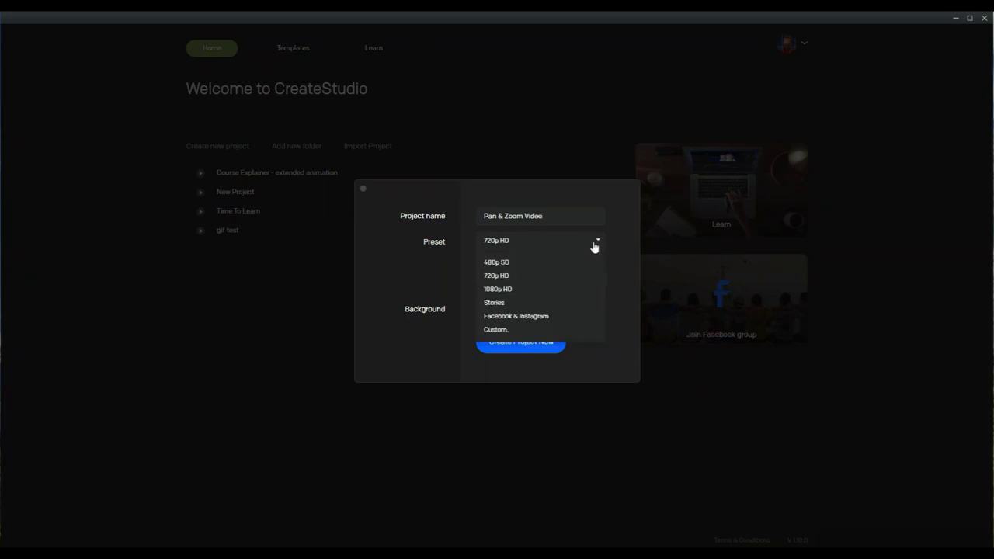
left_click(508, 287)
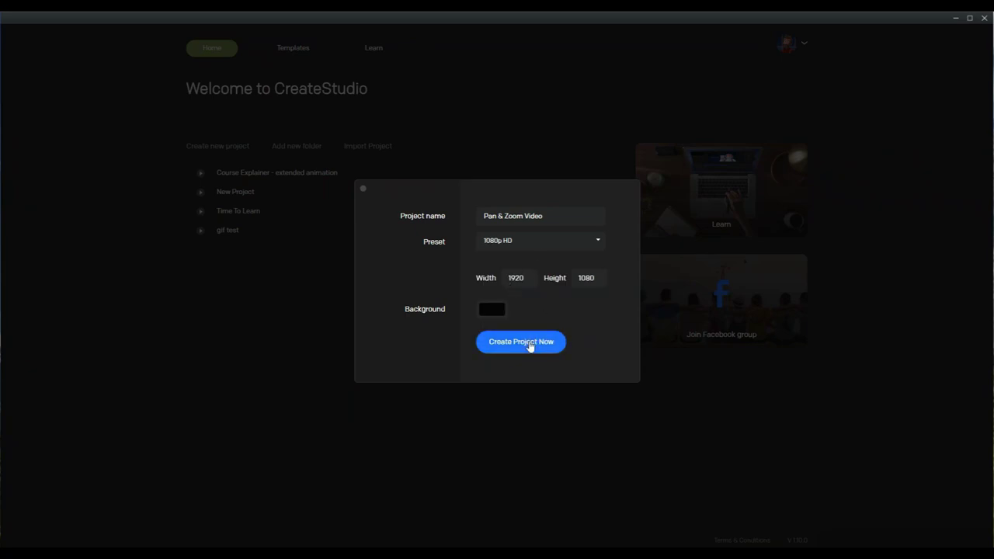
left_click(530, 344)
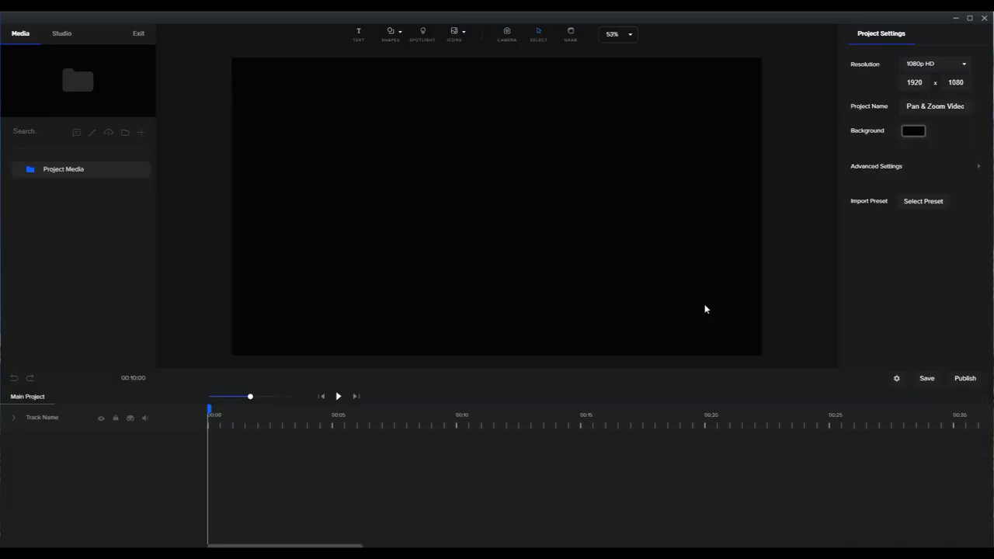
- Add the Central Park 1 background from the Studio library's 3d backgrounds at the start of the project
left_click(69, 37)
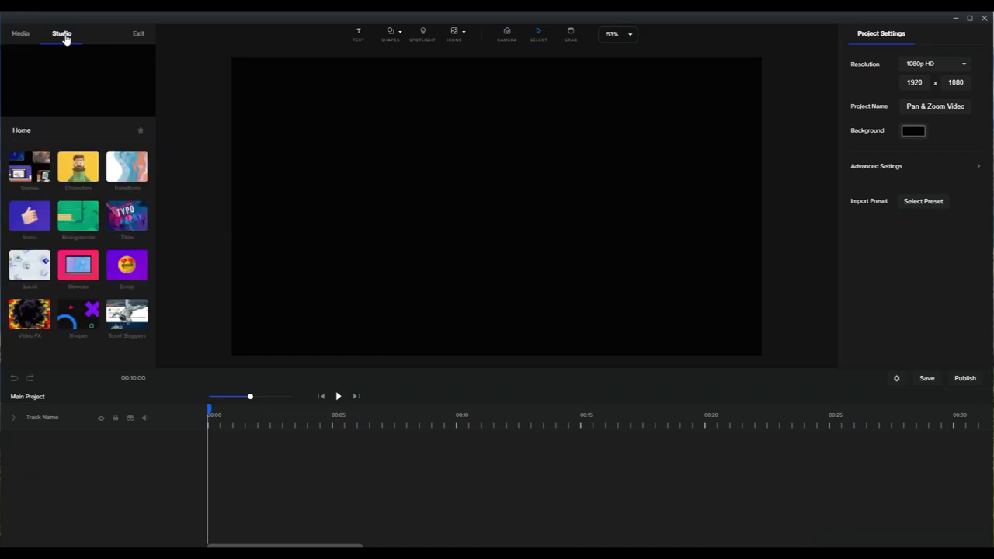
left_click(82, 224)
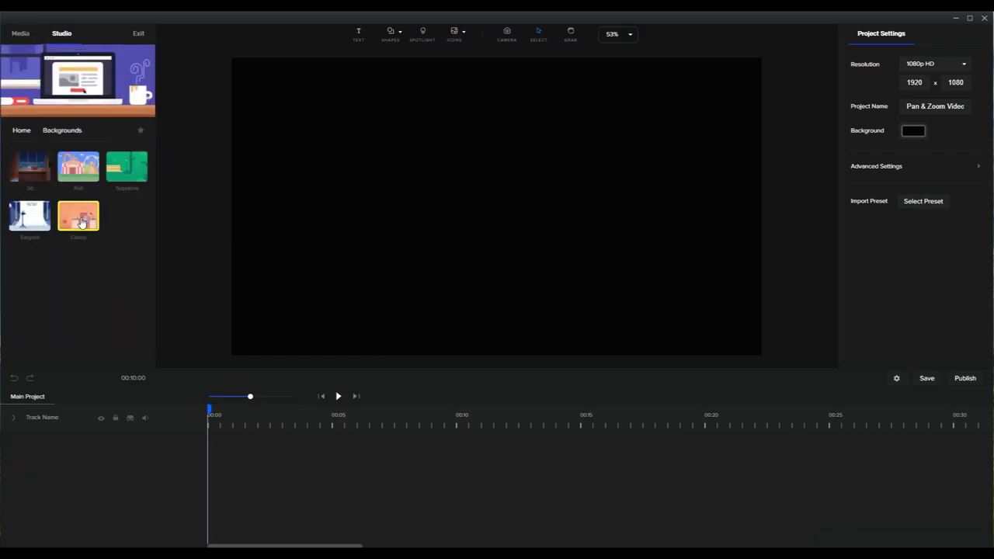
left_click(25, 174)
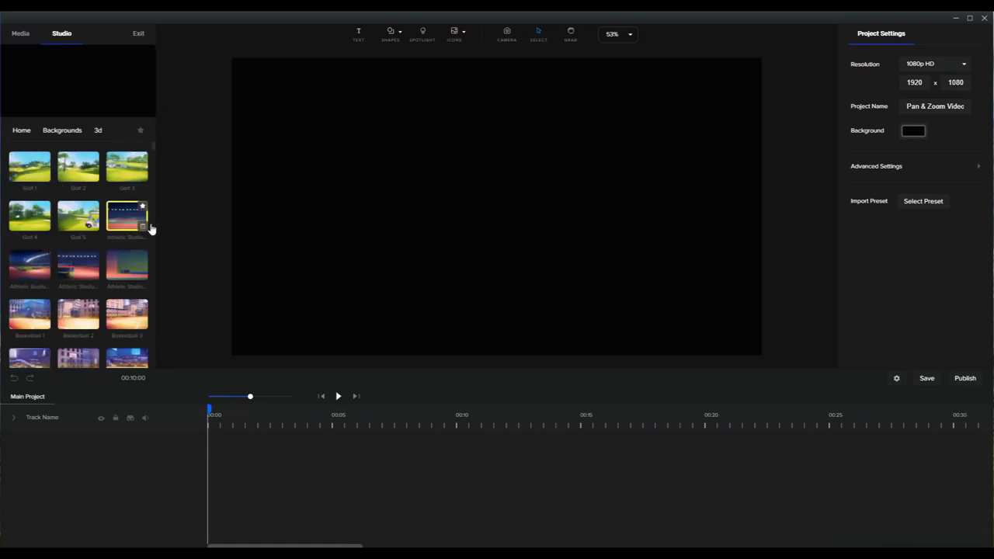
left_click_drag(153, 151, 142, 275)
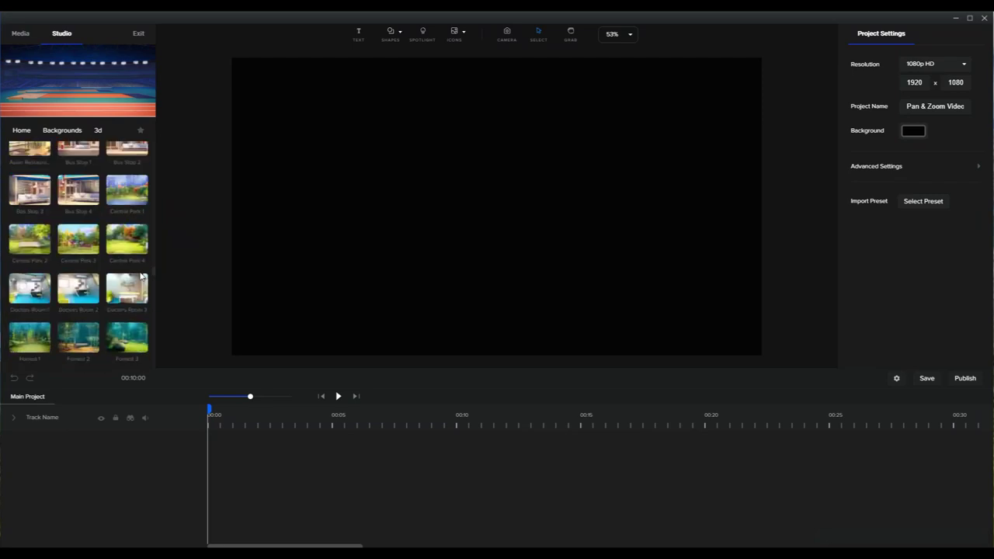
mouse_move(123, 239)
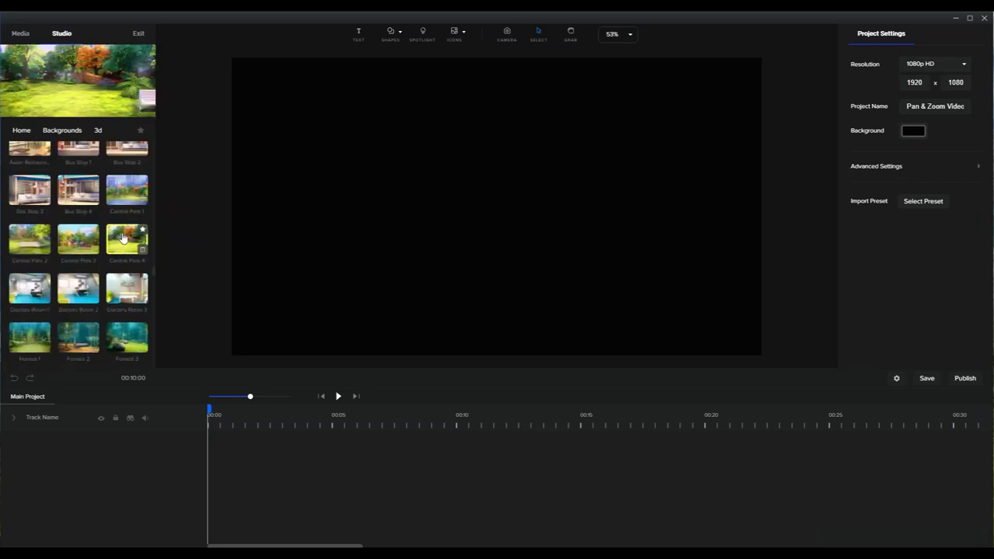
mouse_move(78, 239)
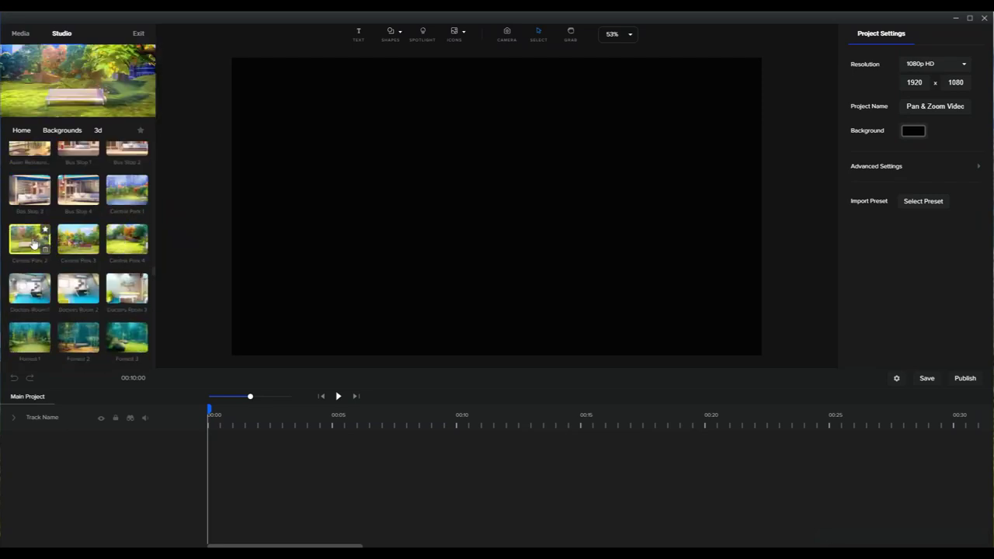
mouse_move(131, 203)
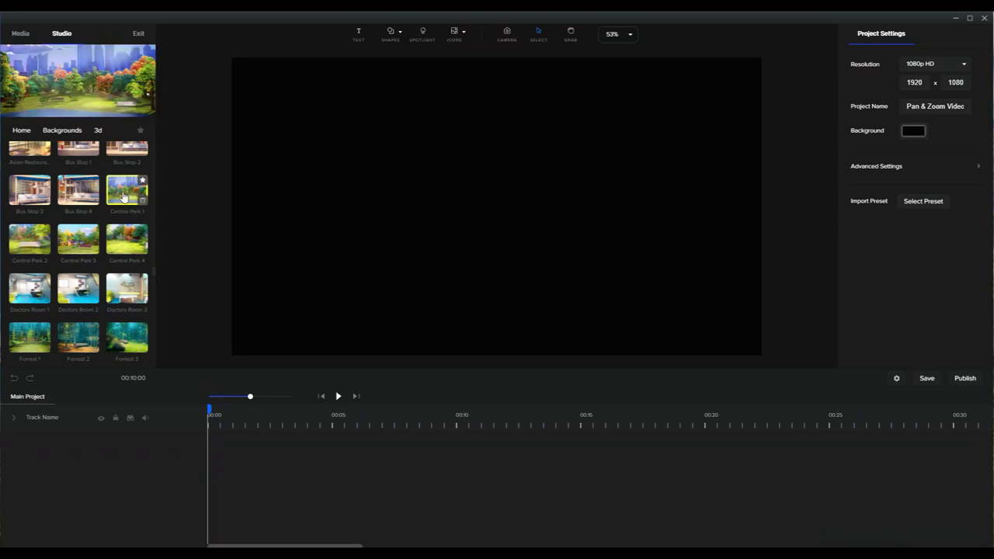
left_click_drag(123, 198, 371, 260)
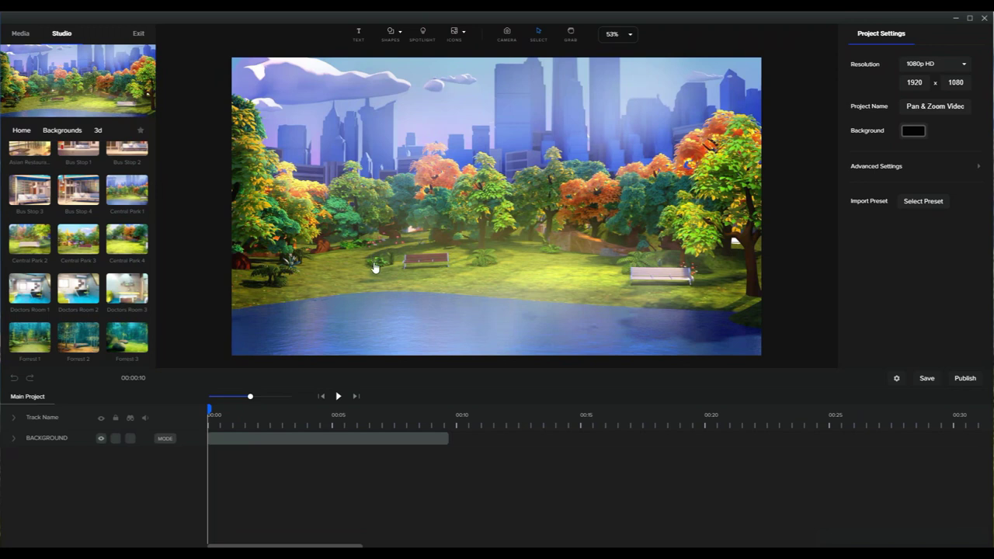
- Add the Central Park 3 background where the first clip ends and Central Park 4 where the second clip ends
left_click(449, 425)
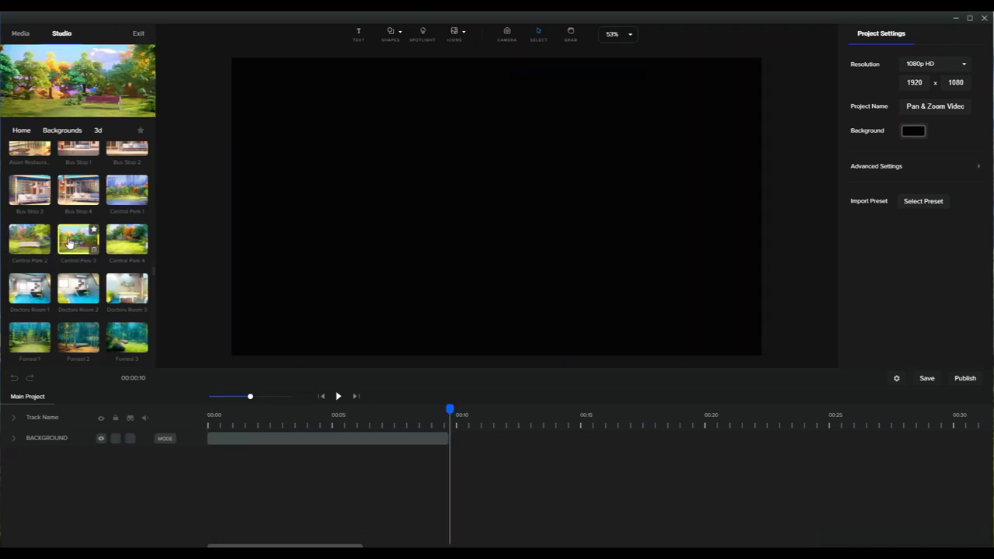
left_click_drag(83, 242, 396, 216)
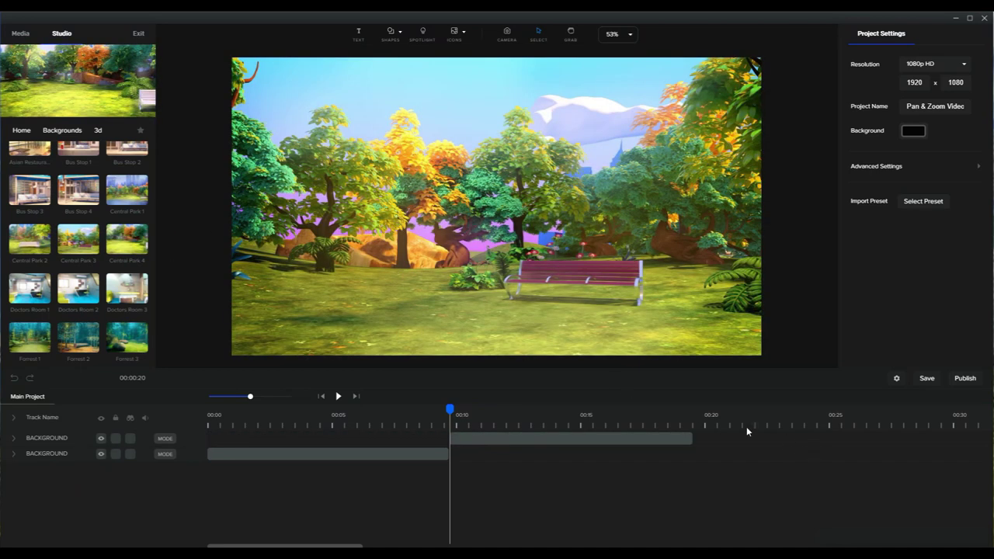
left_click(693, 422)
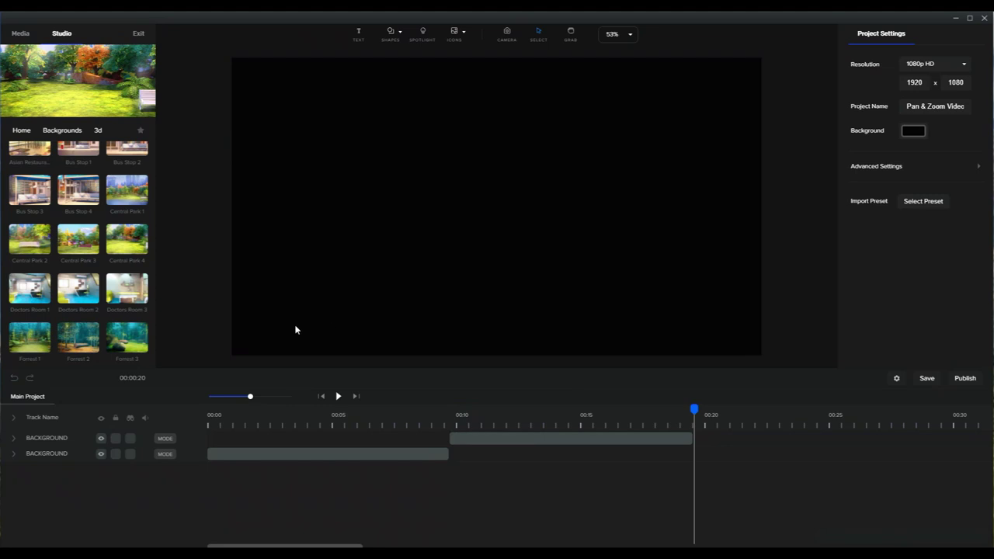
left_click_drag(126, 245, 633, 296)
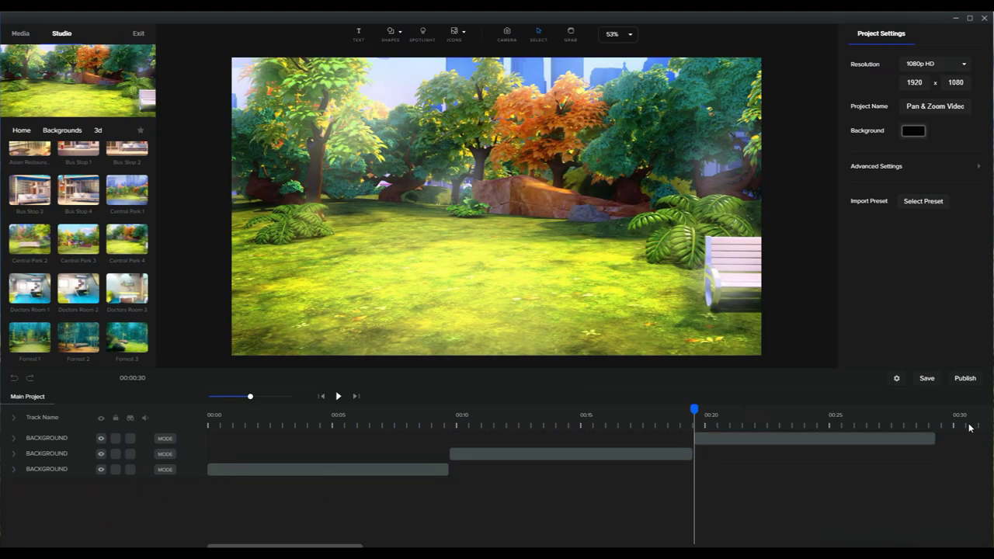
- Add the Central Park 2 background directly after the Central Park 4 clip
left_click(935, 423)
mouse_move(25, 251)
left_click_drag(25, 251, 501, 247)
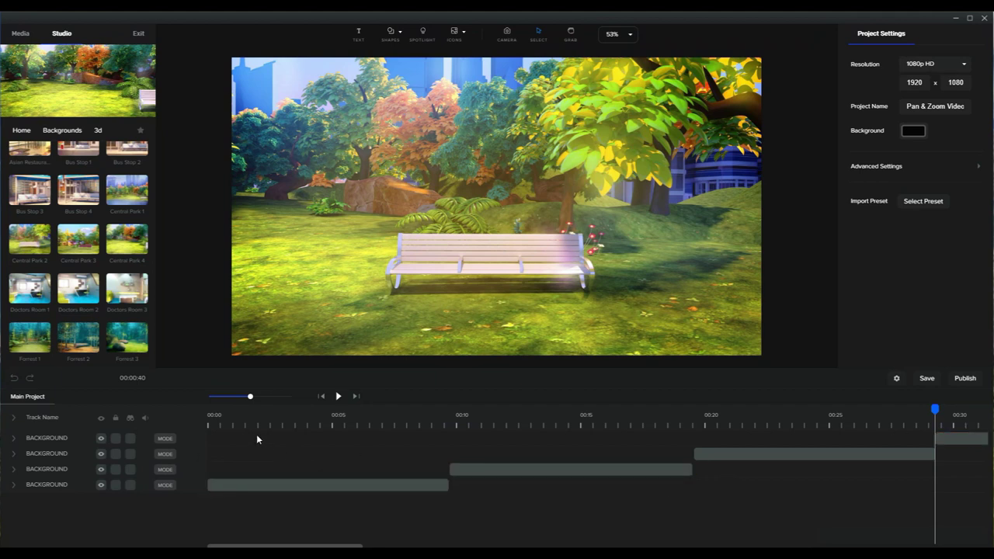
- Preview the background sequence from the beginning, then return the playhead to the start of the project
left_click(213, 425)
left_click_drag(211, 408, 199, 412)
left_click(338, 397)
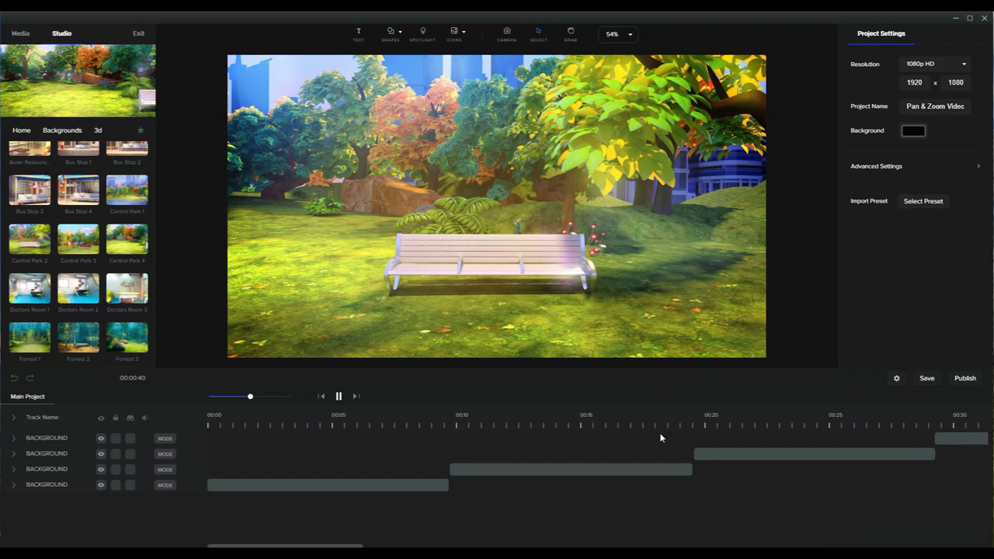
left_click(321, 397)
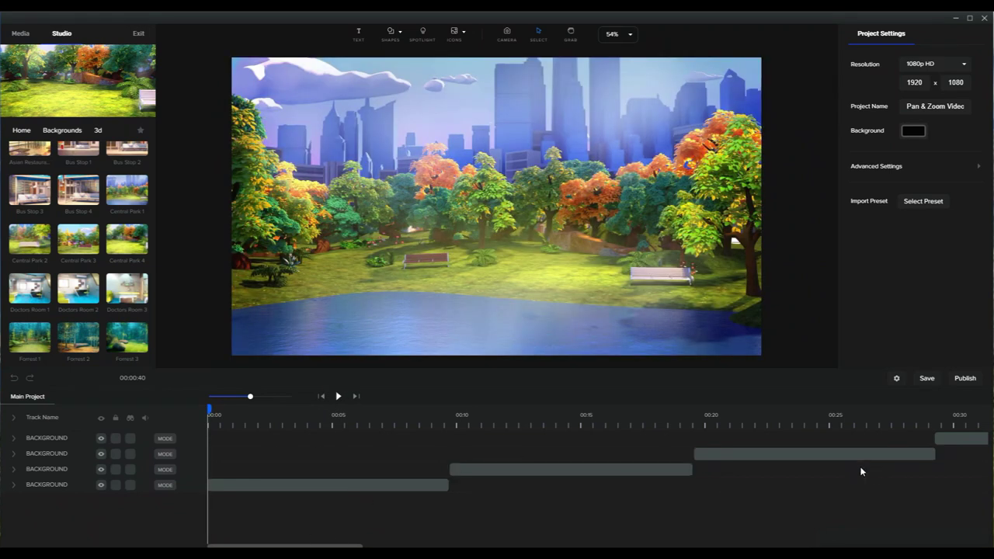
- Turn on the camera and add a camera animation at the start of the Central Park 4 clip, just before 00:20
left_click(699, 426)
left_click_drag(699, 409, 697, 409)
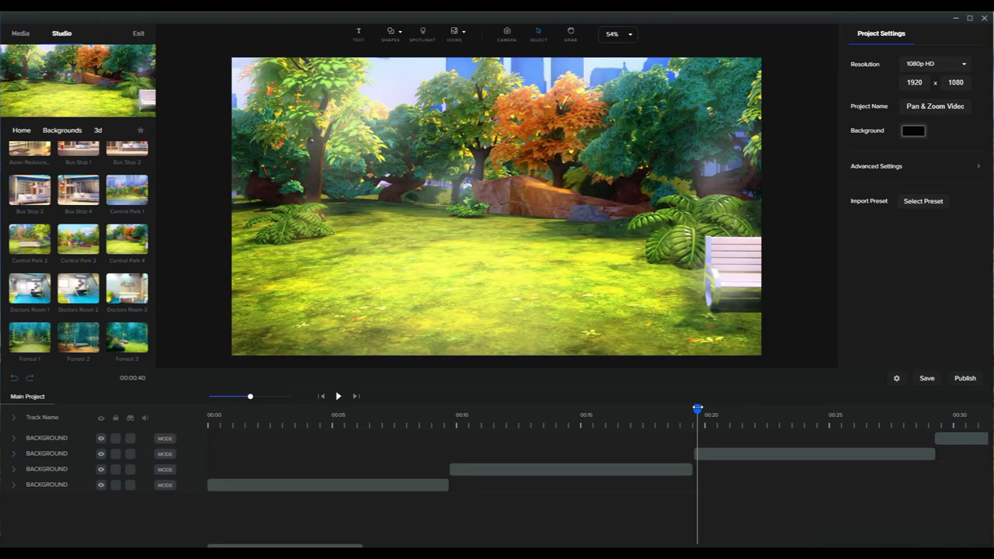
left_click(508, 35)
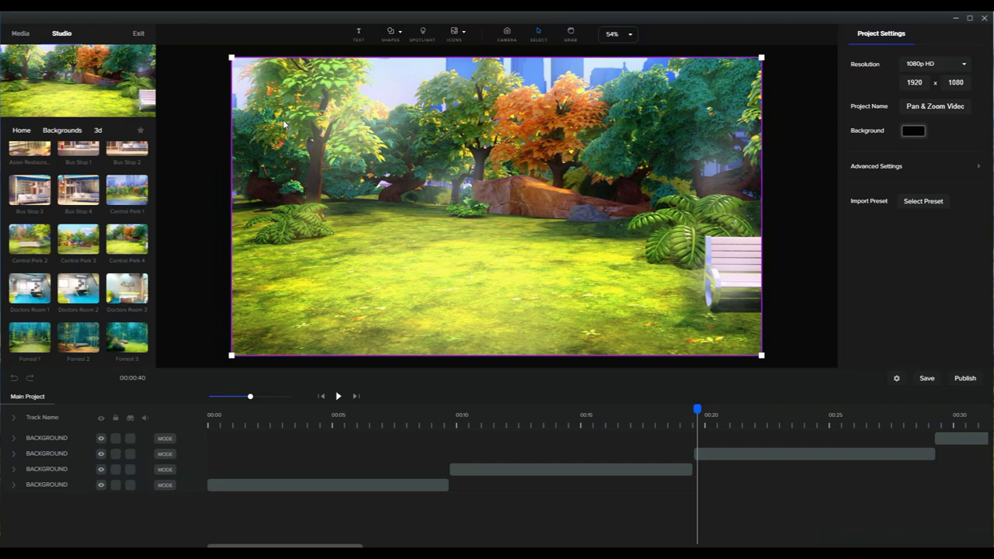
left_click(13, 420)
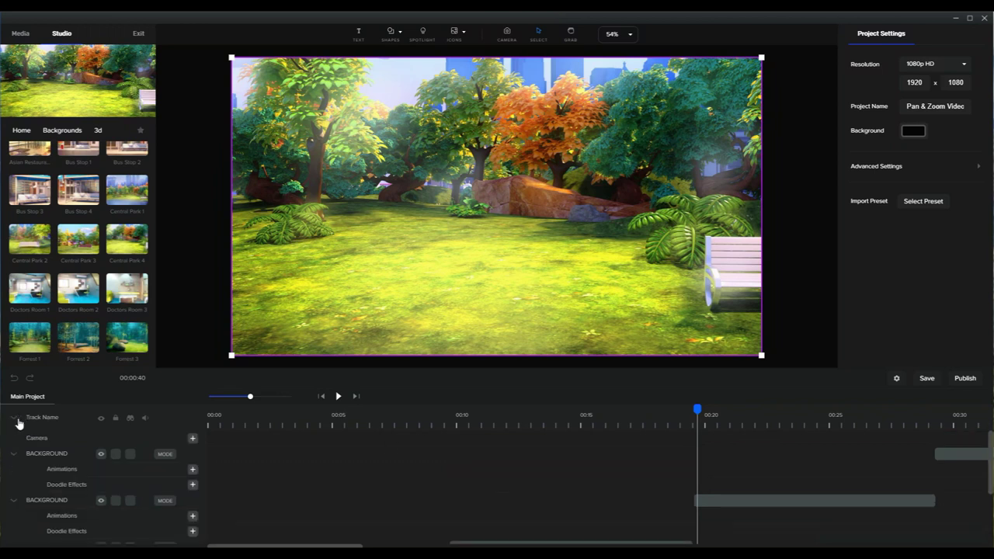
left_click(192, 440)
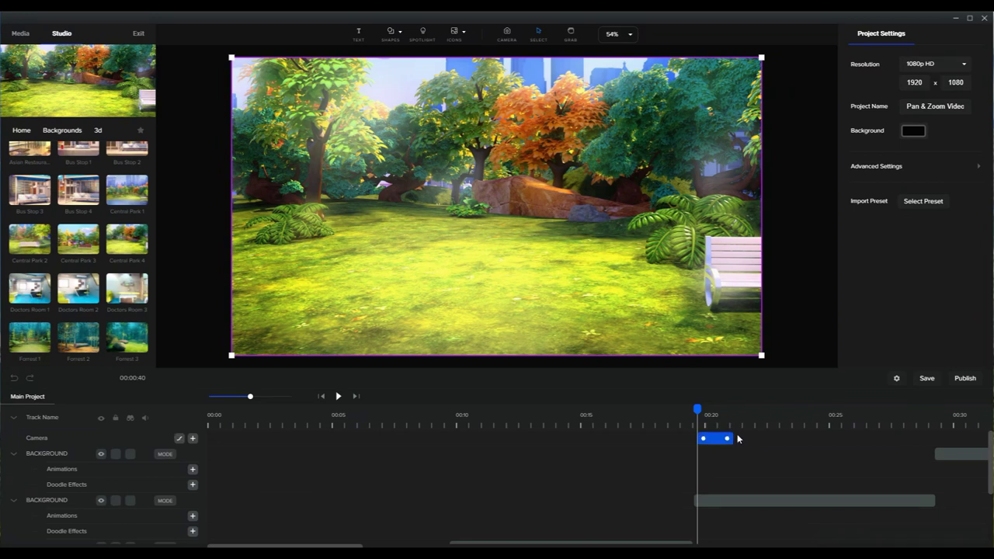
- Zoom the first camera animation's end frame in on the grass and fern at the lower left of the scene
left_click_drag(735, 424, 738, 425)
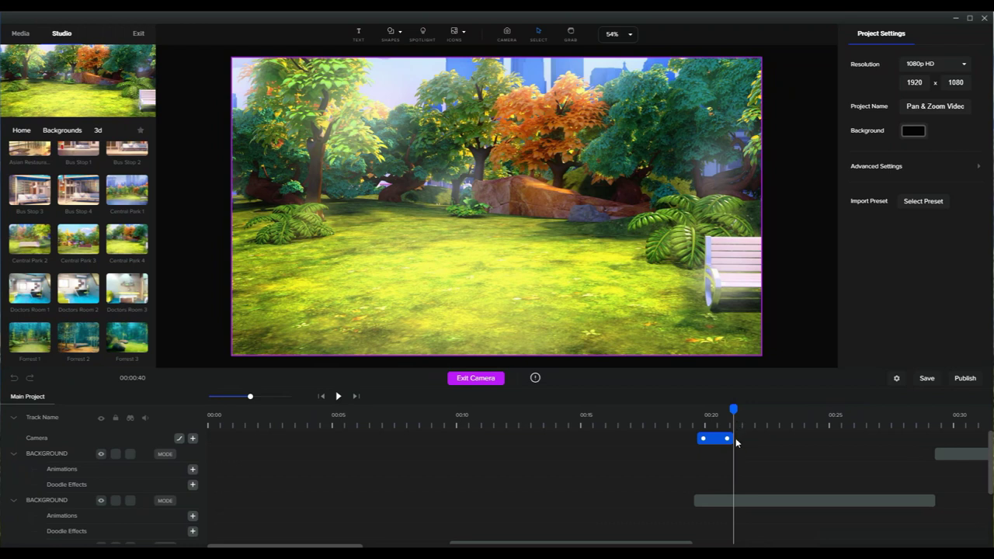
left_click_drag(729, 410, 737, 412)
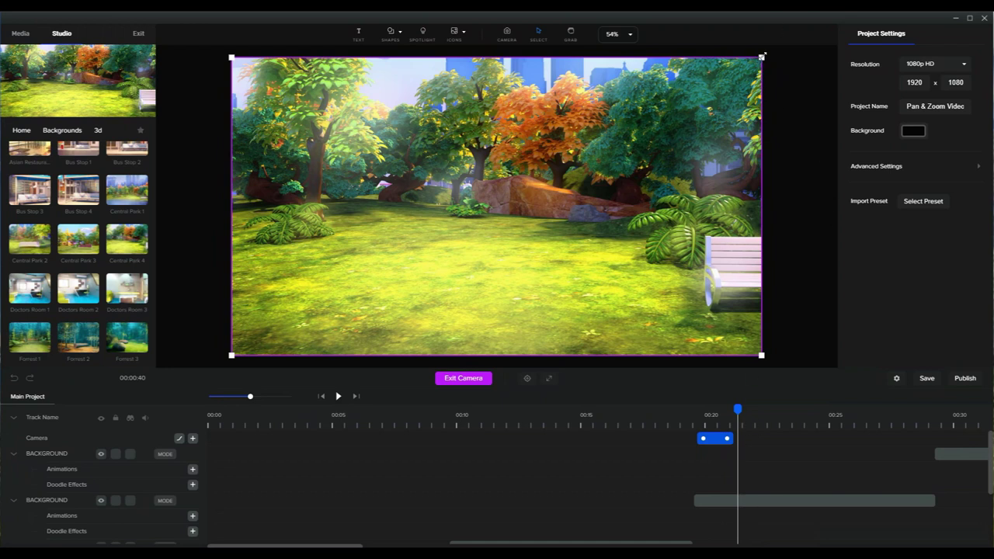
left_click_drag(761, 57, 418, 195)
left_click_drag(380, 279, 381, 256)
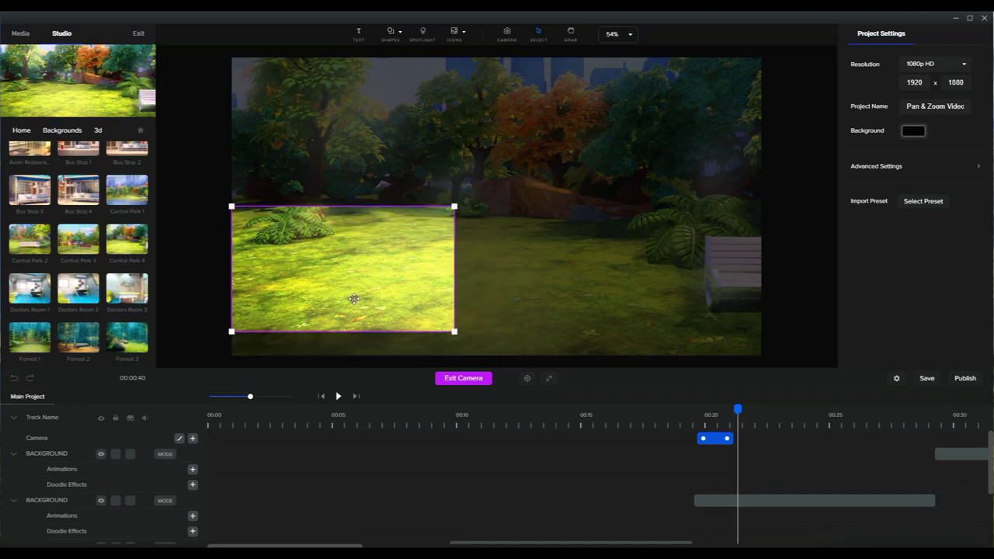
- Add a second camera animation at about 00:21.5 and pan its end frame across to the white bench
mouse_move(737, 408)
left_mouse_down()
mouse_move(200, 404)
mouse_move(735, 409)
left_mouse_up()
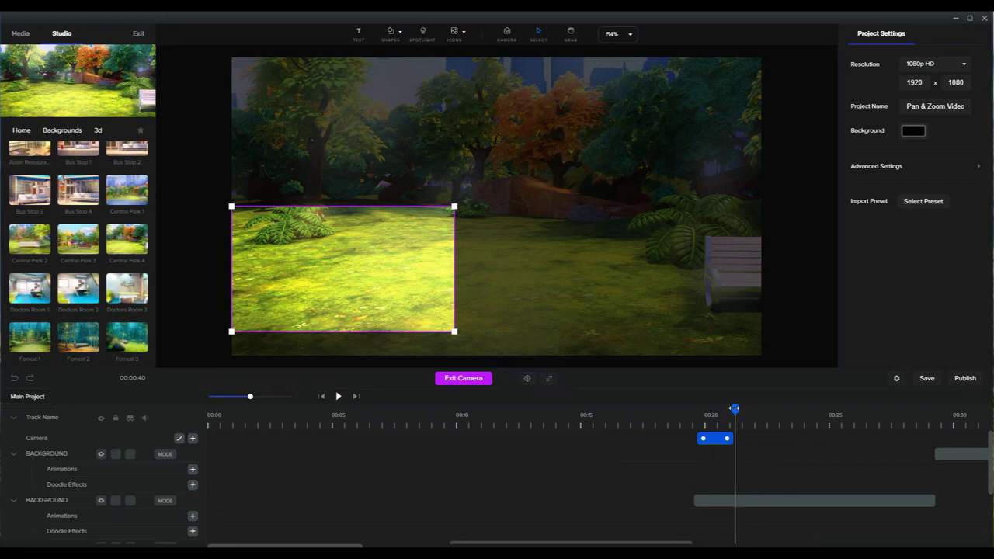
left_click_drag(734, 408, 744, 409)
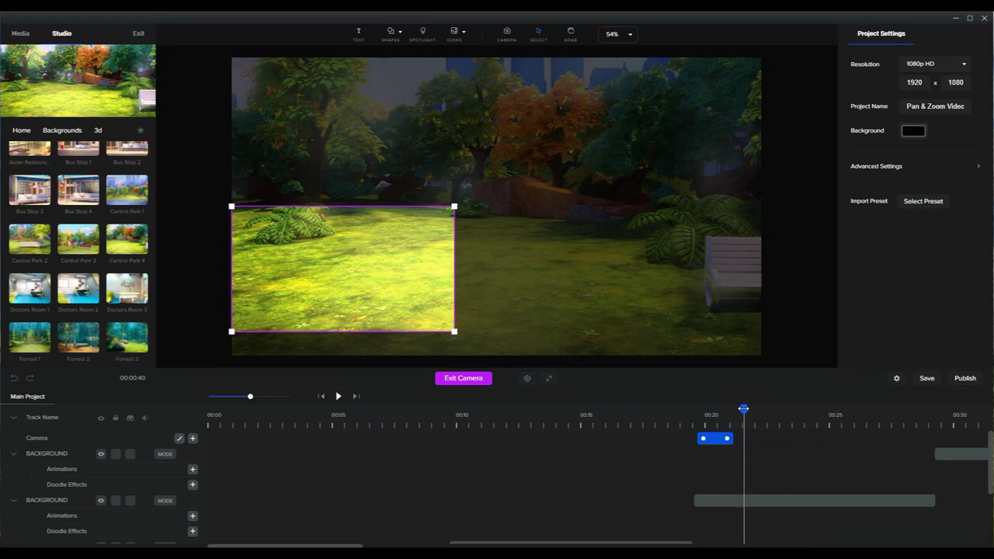
left_click(191, 440)
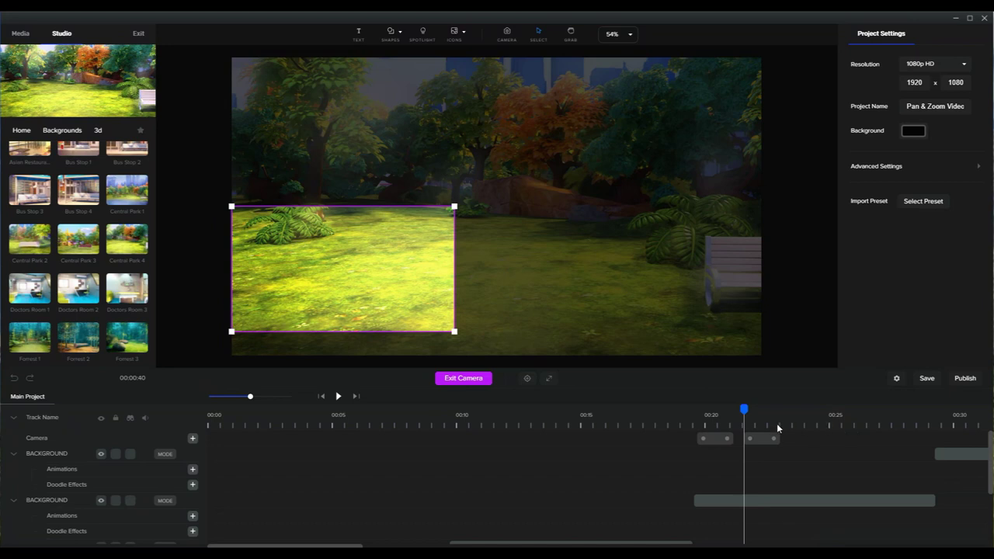
left_click_drag(745, 408, 781, 408)
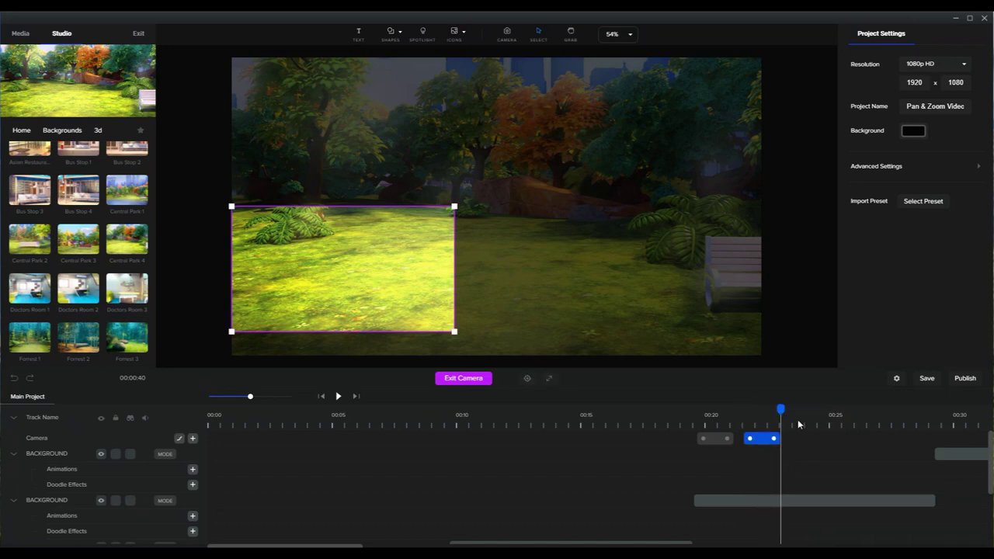
left_click_drag(386, 287, 688, 281)
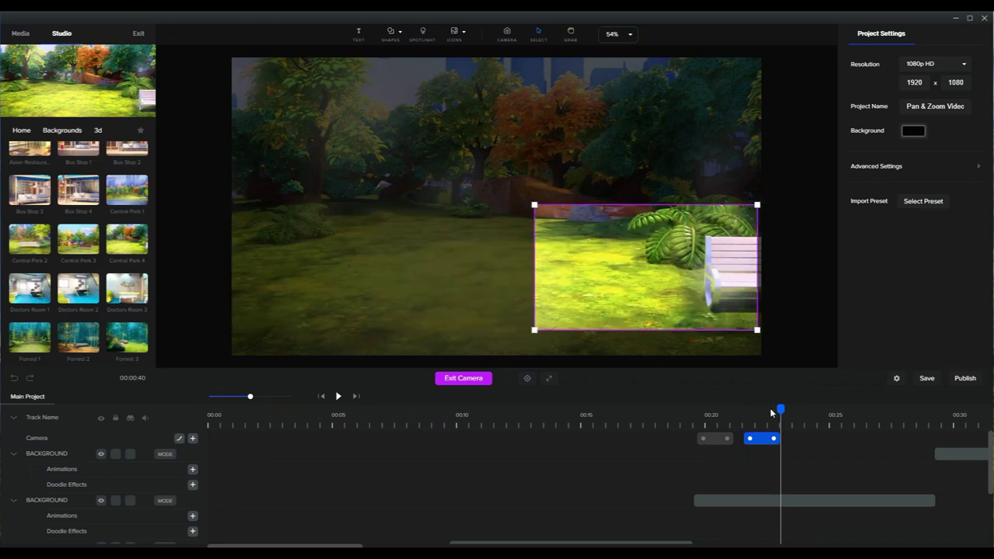
- Extend the second camera animation to end at about 00:26 and scrub through the slower pan
left_click_drag(782, 410, 736, 410)
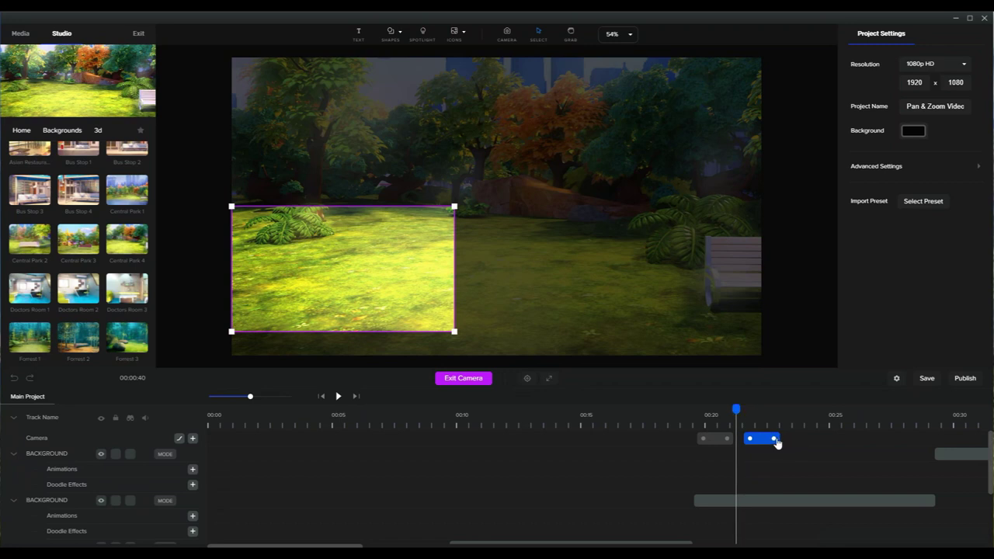
left_click_drag(773, 438, 849, 439)
left_click_drag(737, 408, 864, 421)
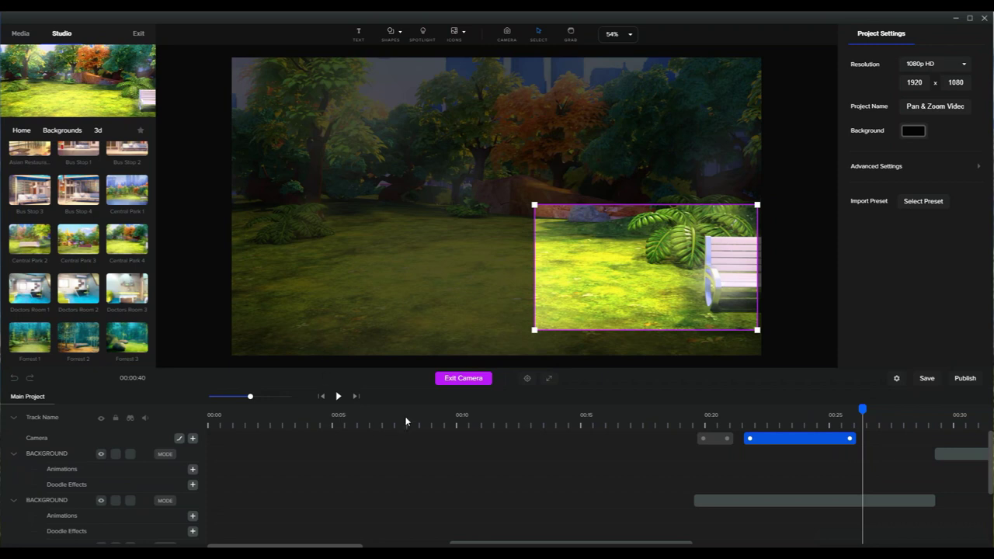
- Add a third camera animation at about 00:26 and enlarge its end frame to cover the full Central Park 4 scene
left_click(193, 439)
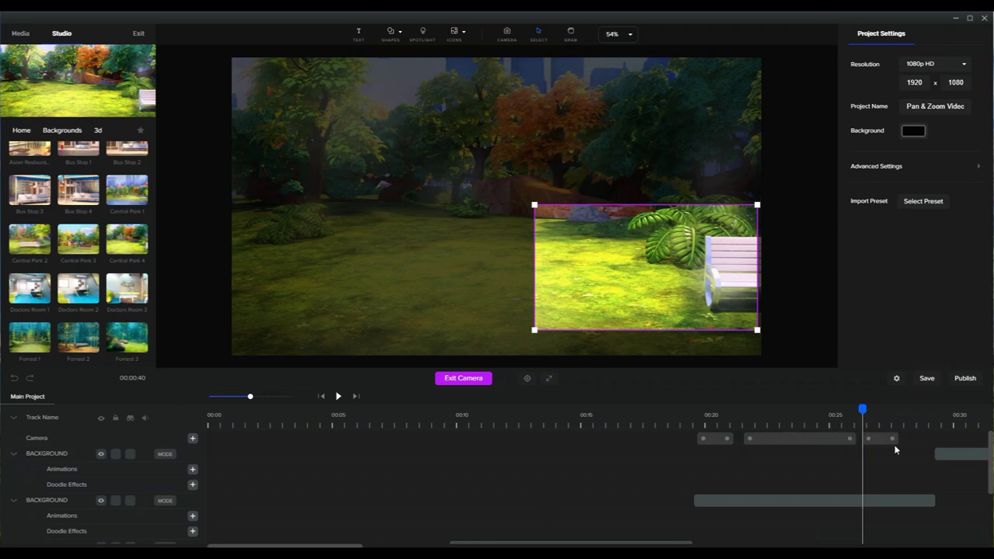
left_click_drag(864, 410, 898, 418)
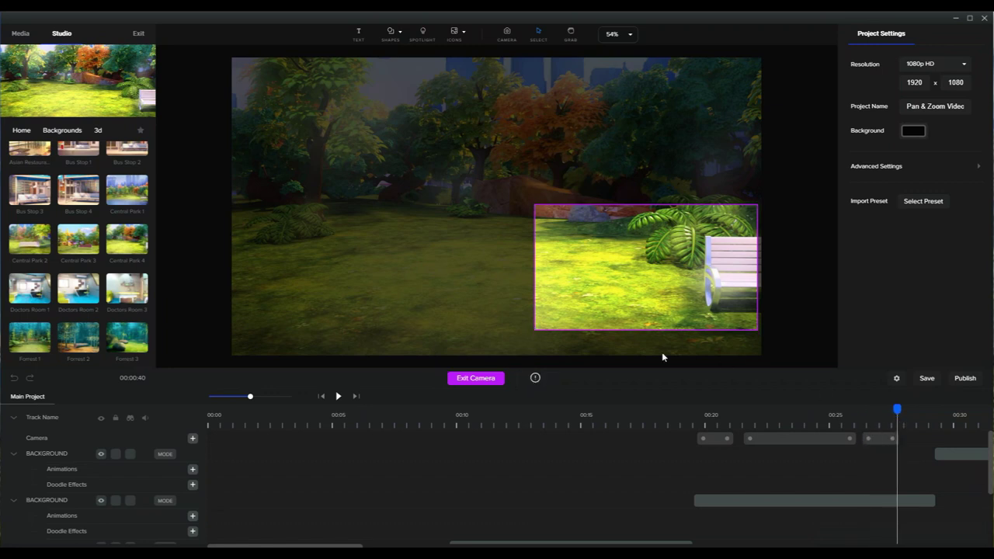
left_click_drag(898, 410, 903, 409)
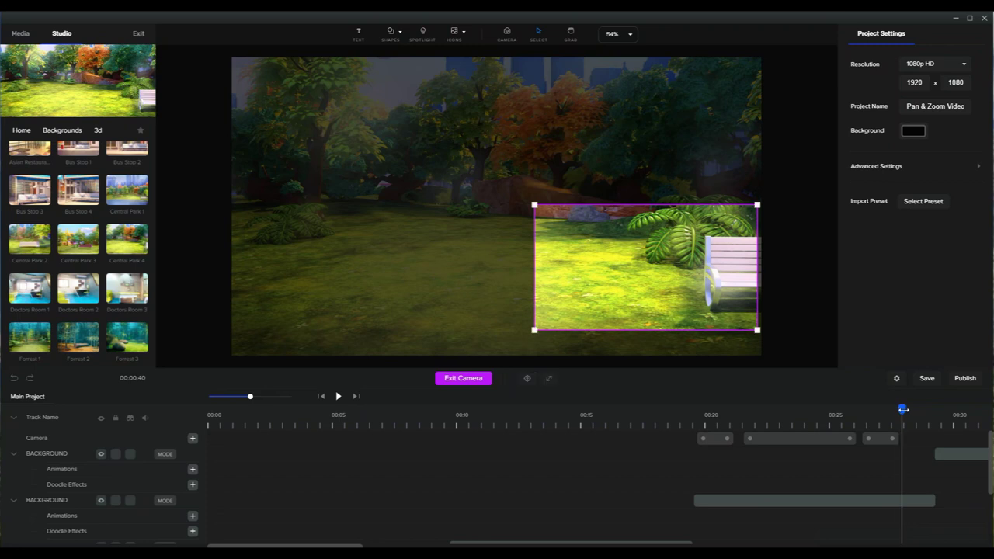
left_click_drag(534, 204, 209, 64)
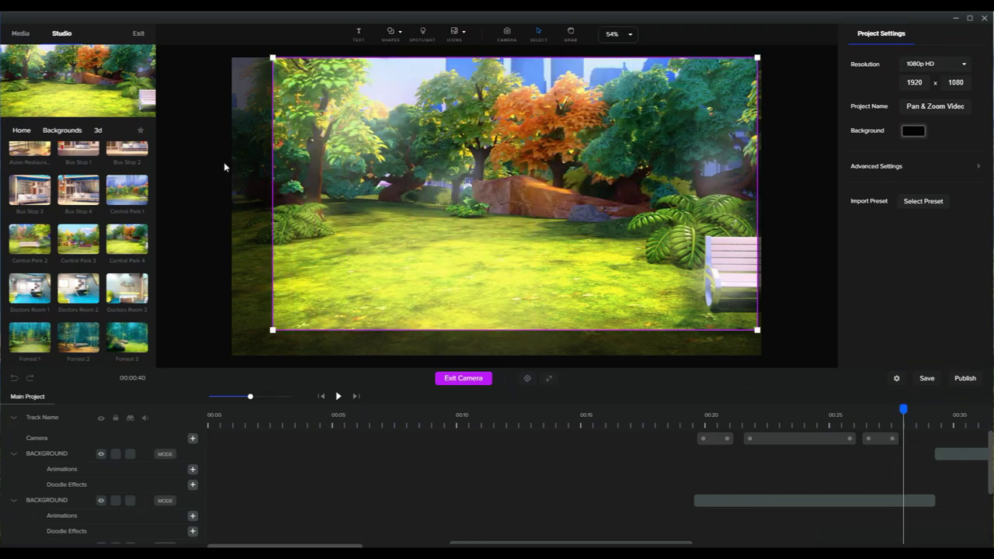
left_click_drag(273, 330, 209, 367)
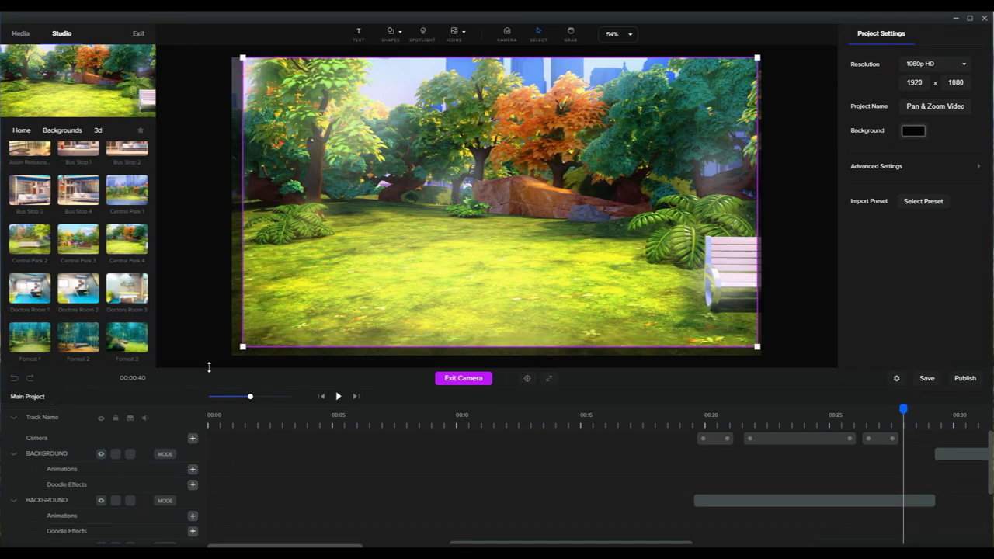
left_click_drag(758, 346, 766, 355)
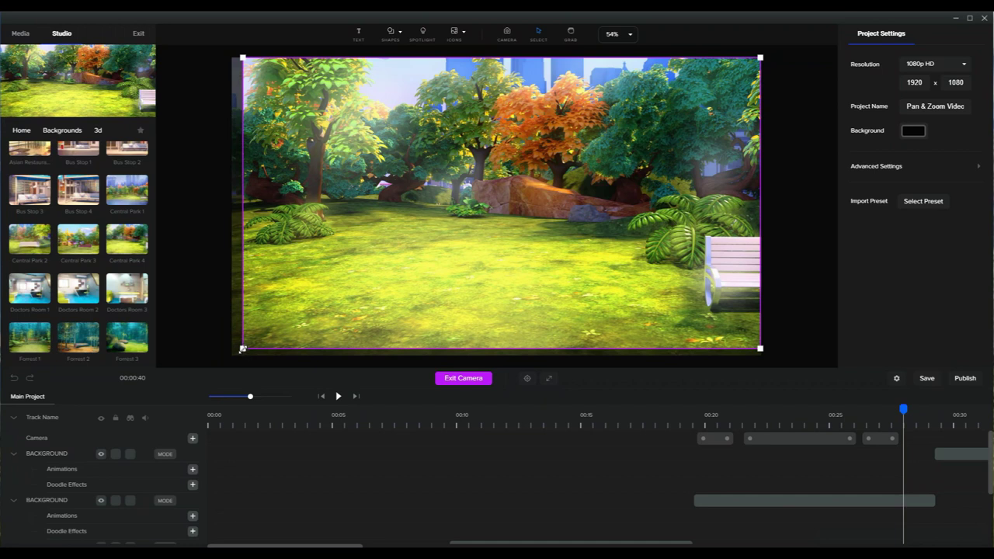
left_click_drag(243, 349, 224, 357)
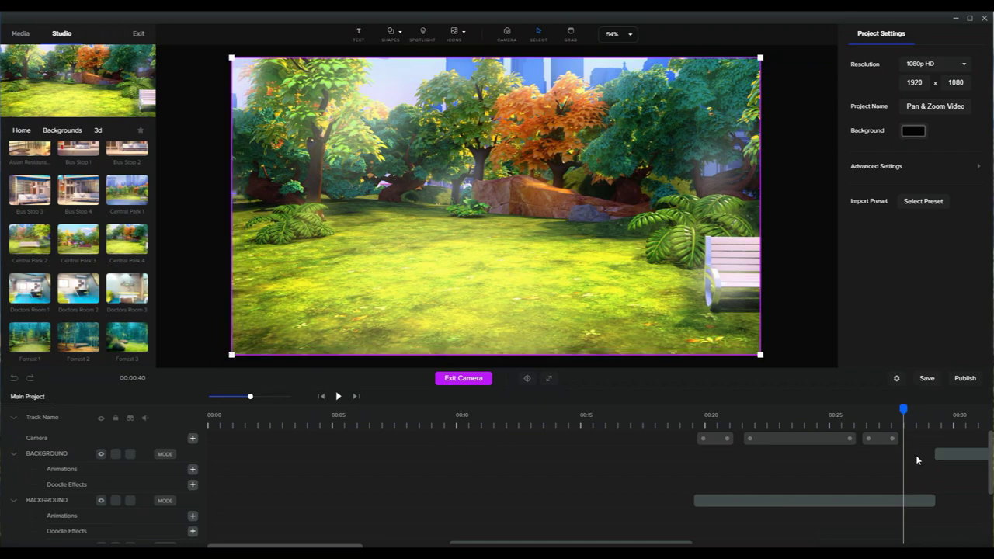
- Move the third camera animation to the end of the Central Park 4 clip, from about 00:28 to 00:29, and play the video from the start
left_click_drag(882, 440, 914, 442)
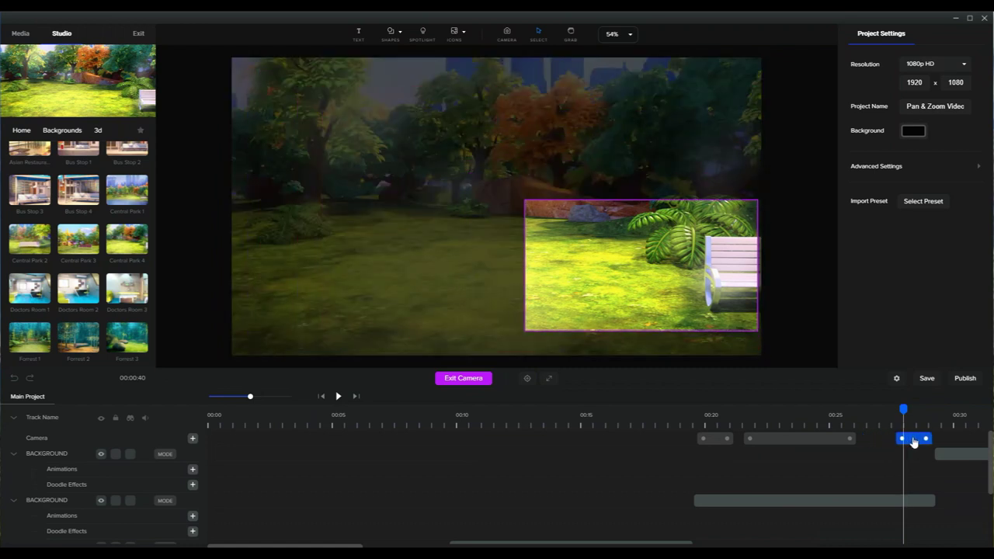
left_click_drag(901, 408, 228, 425)
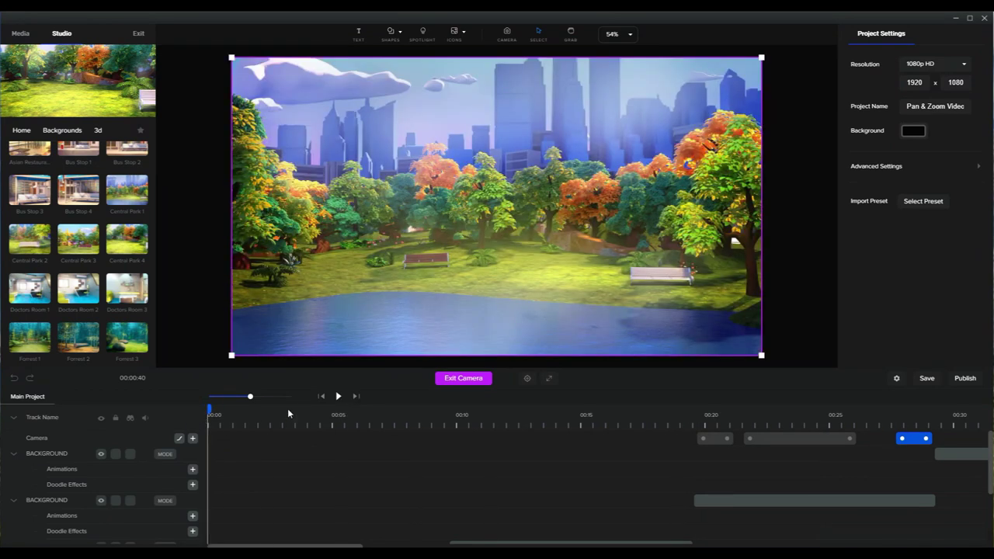
left_click(338, 398)
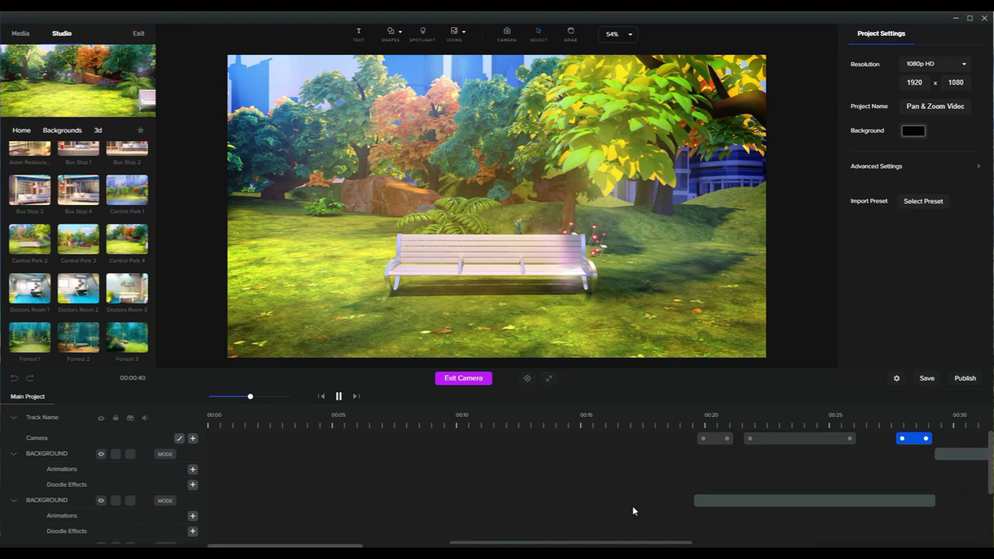
- Move the three camera animations about ten seconds earlier, starting just before 00:10, just before 00:12 and at about 00:18
left_click(715, 440)
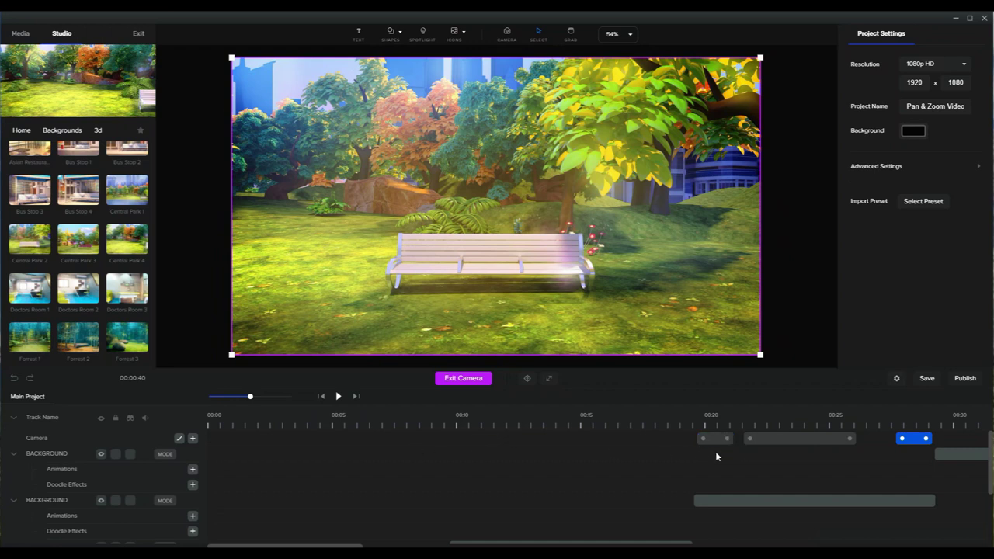
left_click(715, 440)
left_click_drag(715, 441, 454, 440)
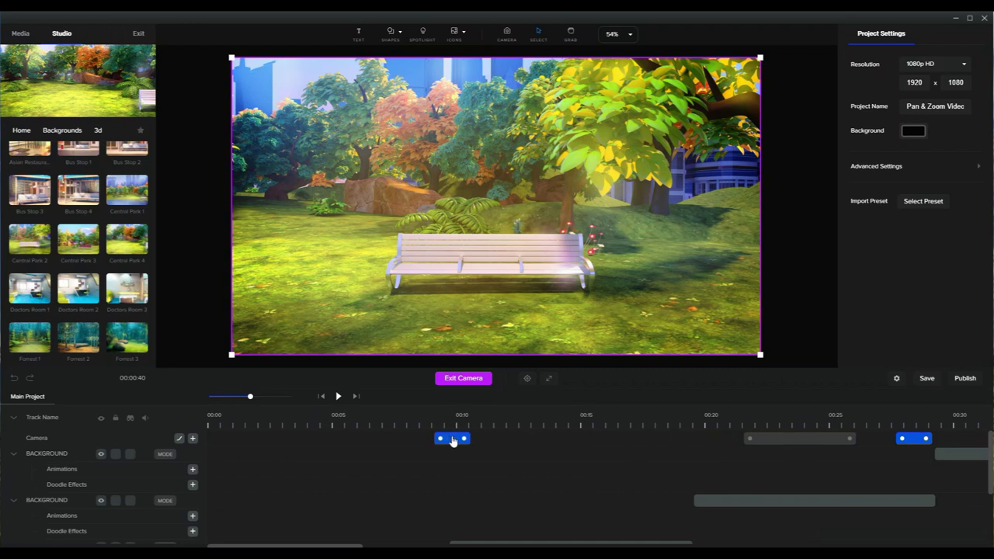
left_click_drag(795, 448, 552, 449)
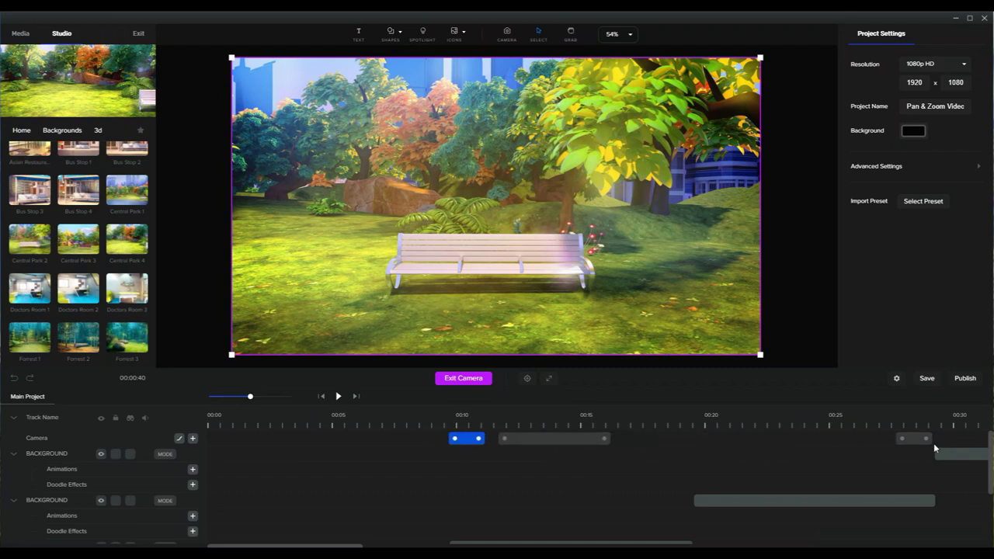
left_click_drag(915, 449, 716, 458)
- Play the video from the beginning to check the repositioned camera animations, and stop playback at the final bench scene
left_click(321, 397)
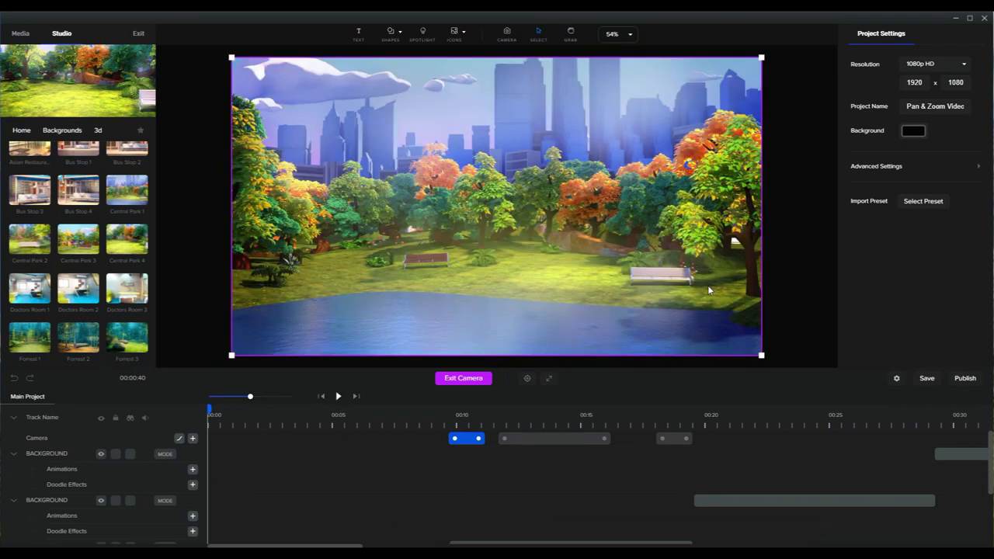
left_click(338, 396)
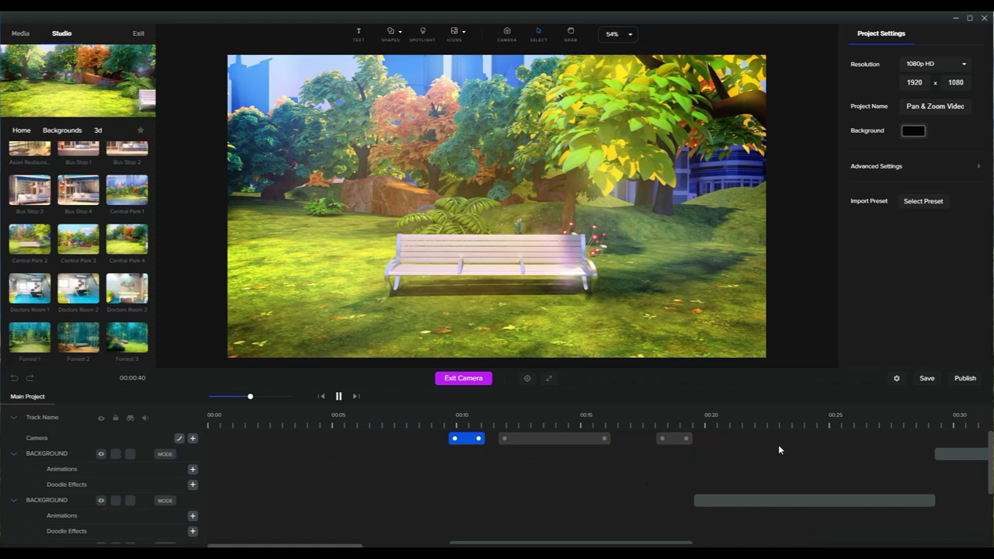
mouse_move(596, 553)
key("space")
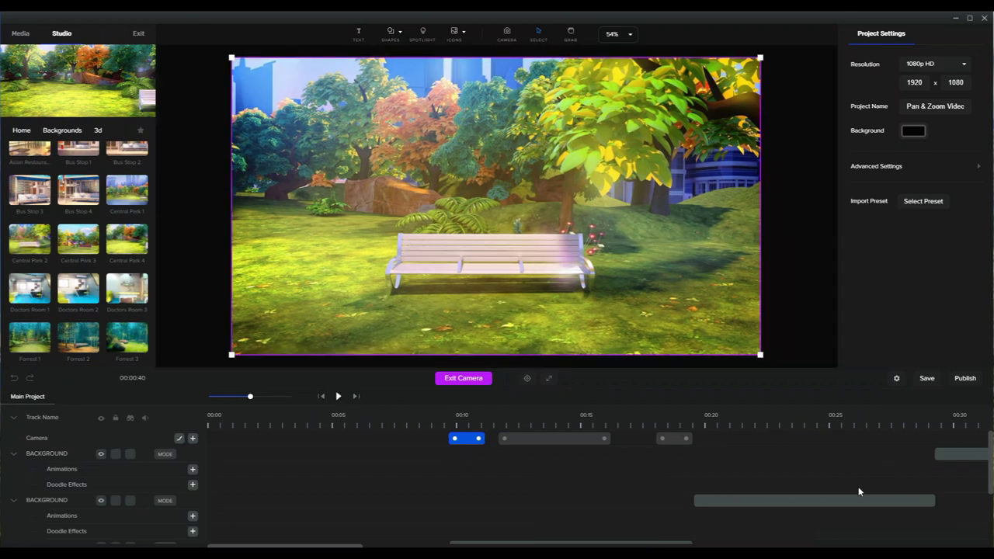